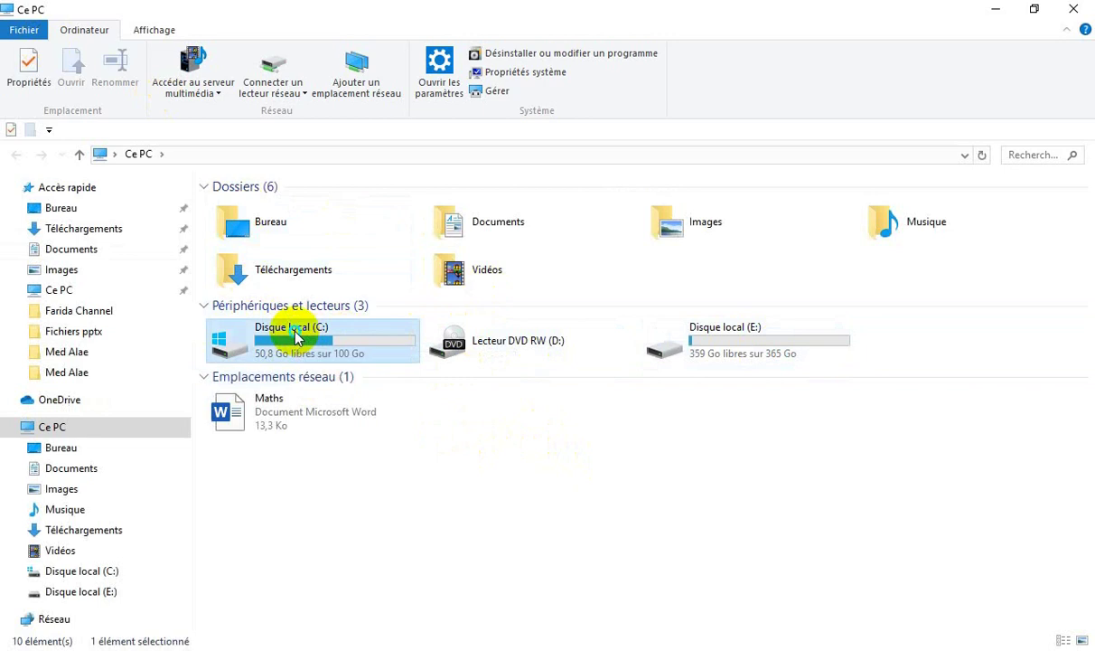
# Open the properties of Disque local (C:) and start Disk Cleanup for it
pyautogui.rightClick(293, 328)
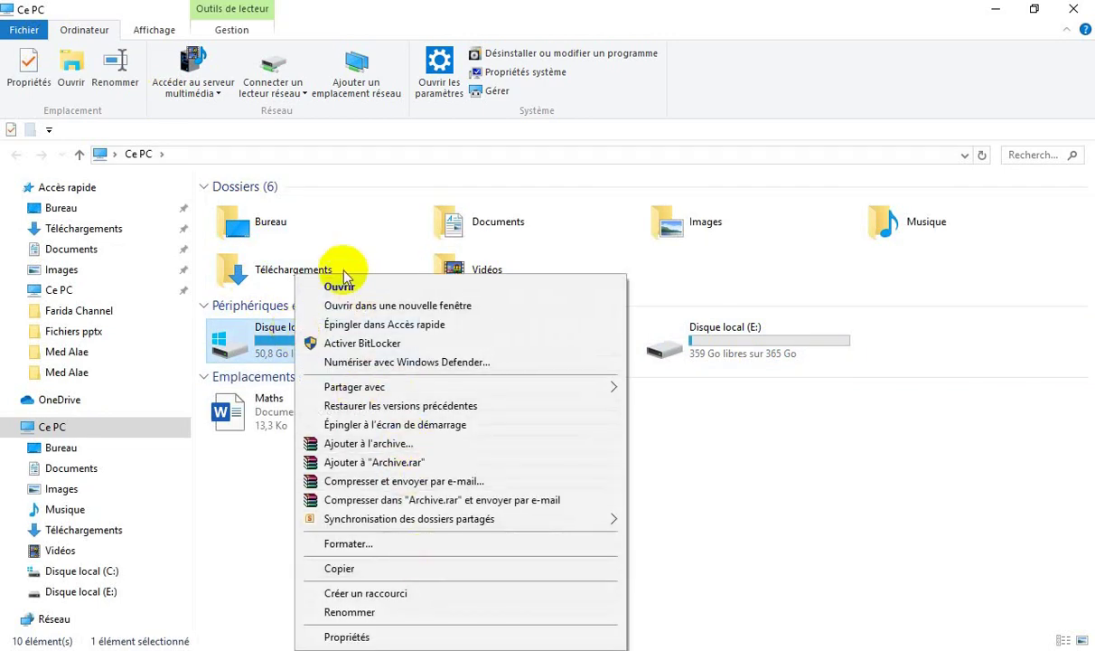
pyautogui.click(395, 637)
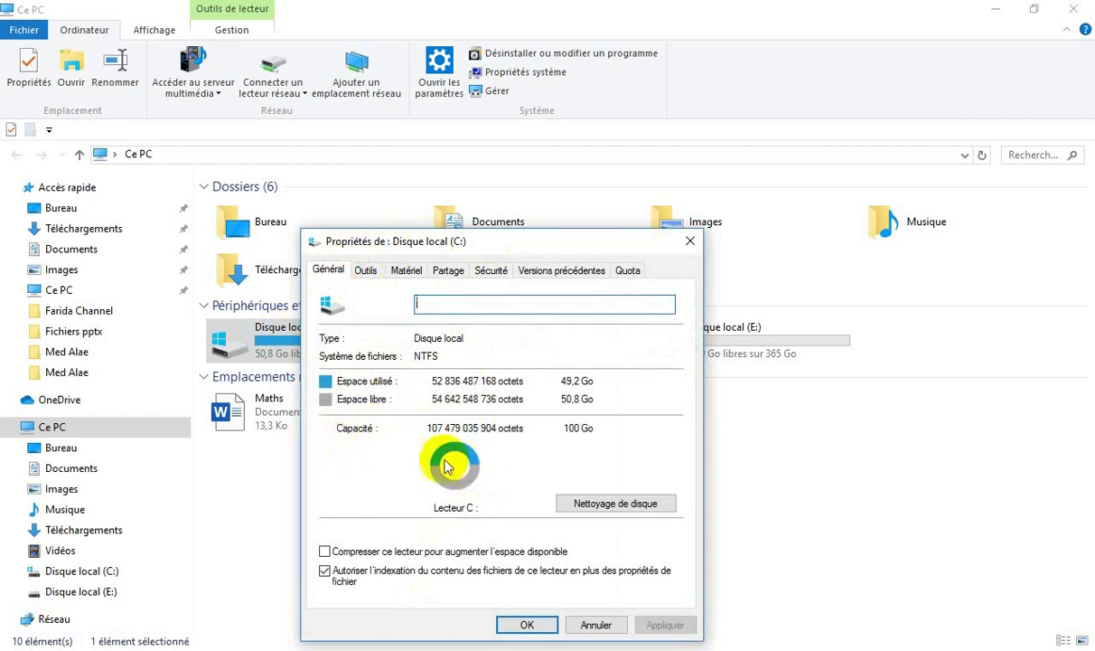
pyautogui.click(603, 506)
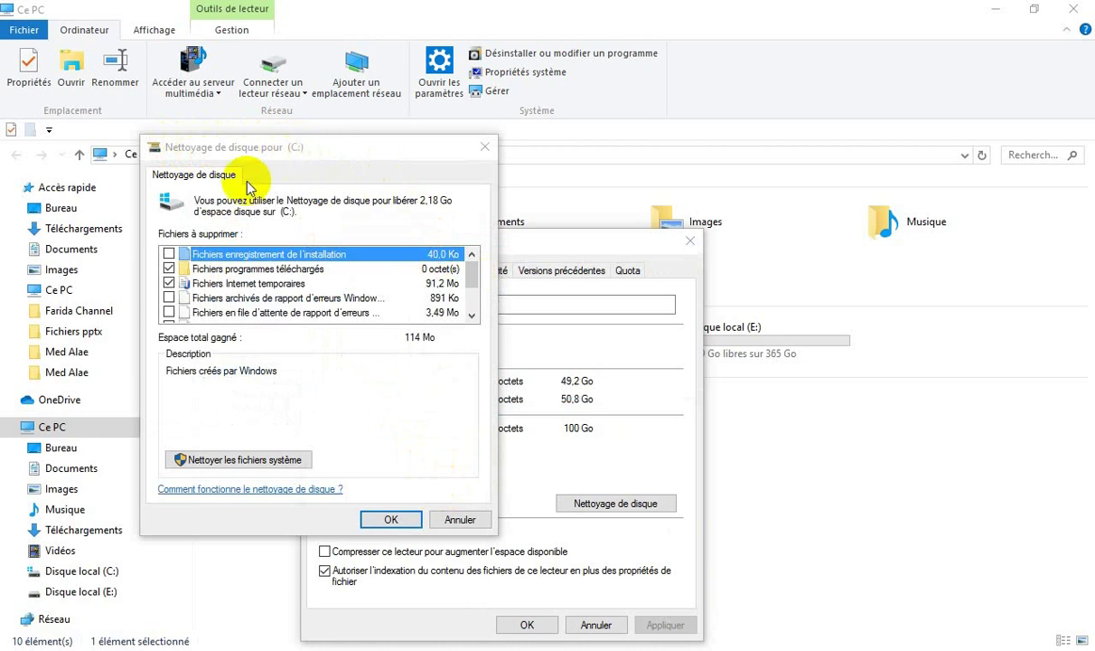
# Mark the installation log, error report, delivery optimization, Corbeille and temporary files of drive C: for deletion
pyautogui.click(169, 255)
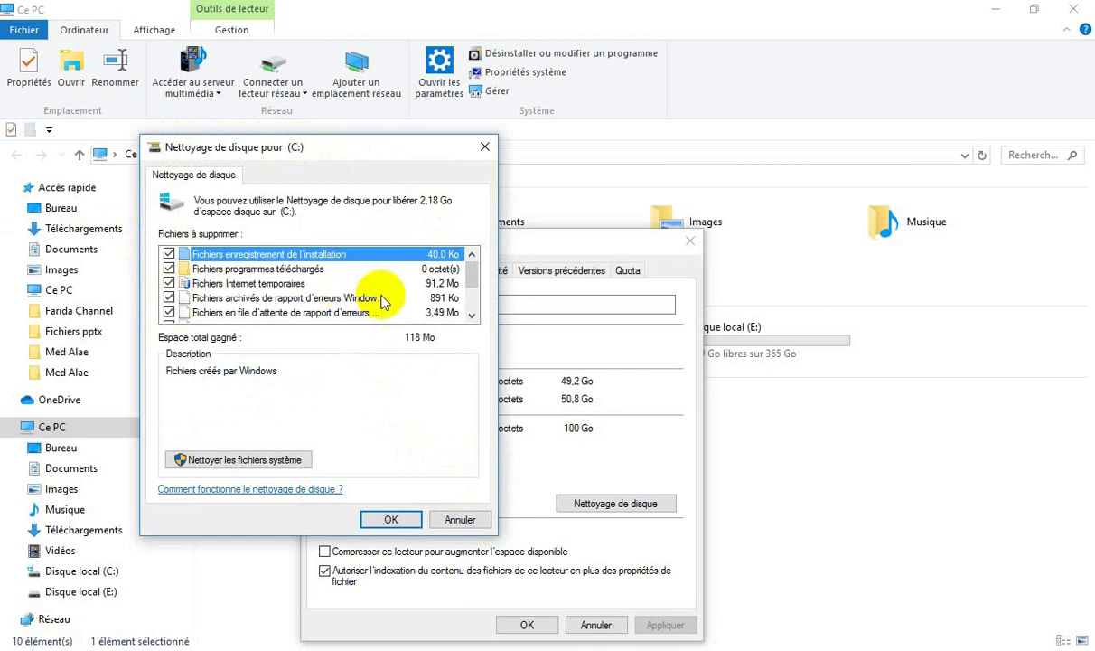
pyautogui.click(472, 315)
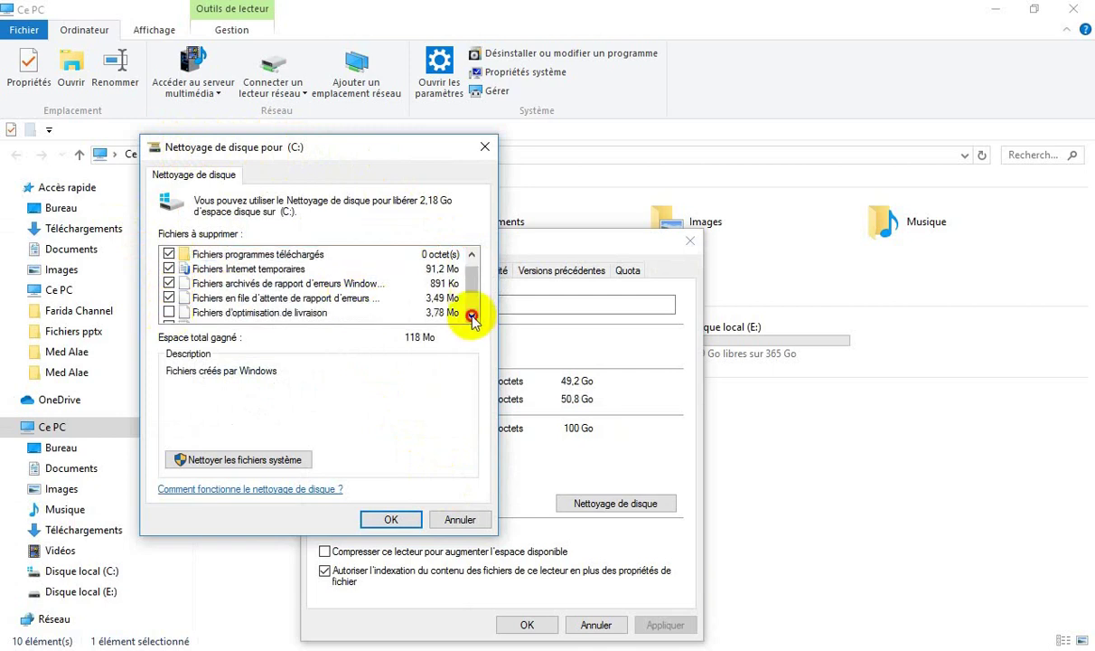
pyautogui.click(471, 315)
pyautogui.click(471, 315)
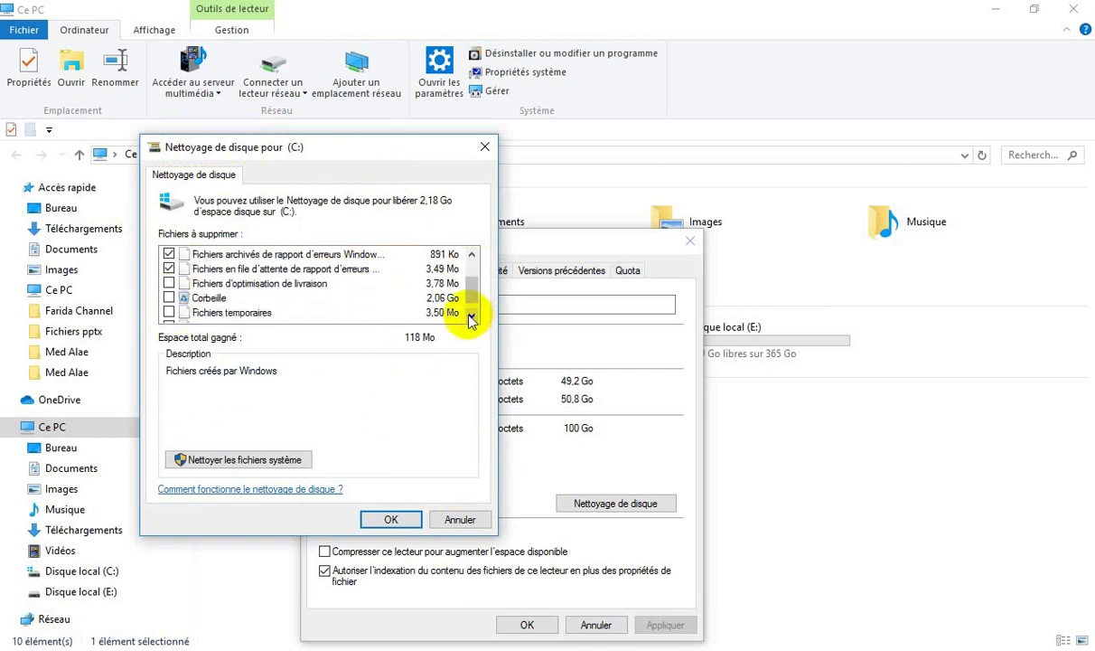
pyautogui.click(168, 284)
pyautogui.click(168, 298)
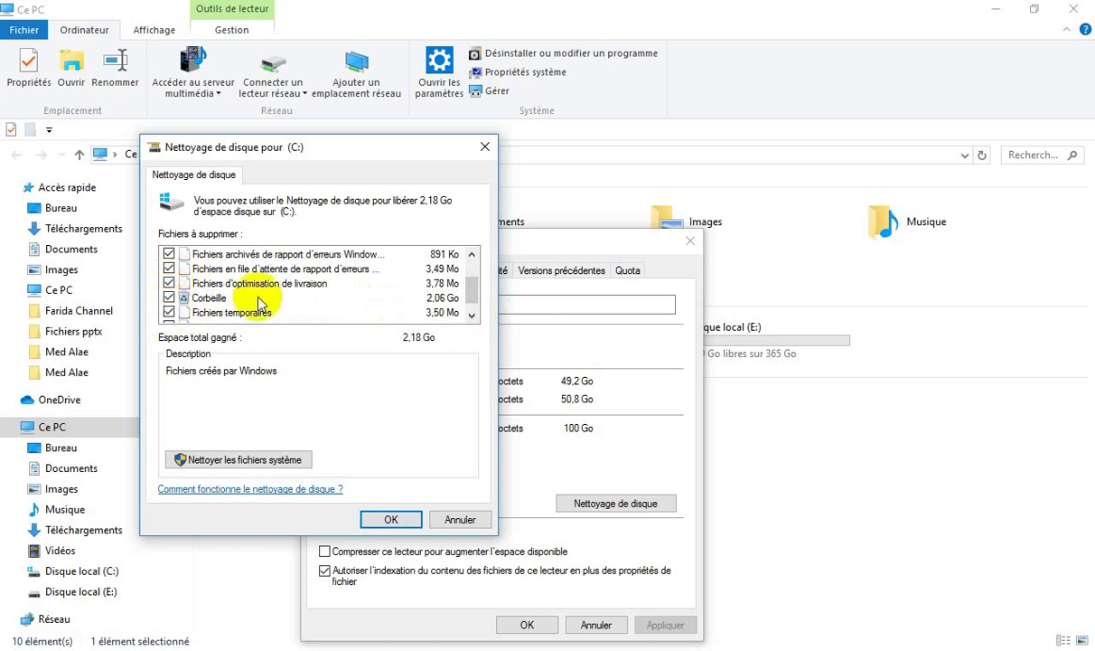
pyautogui.click(472, 315)
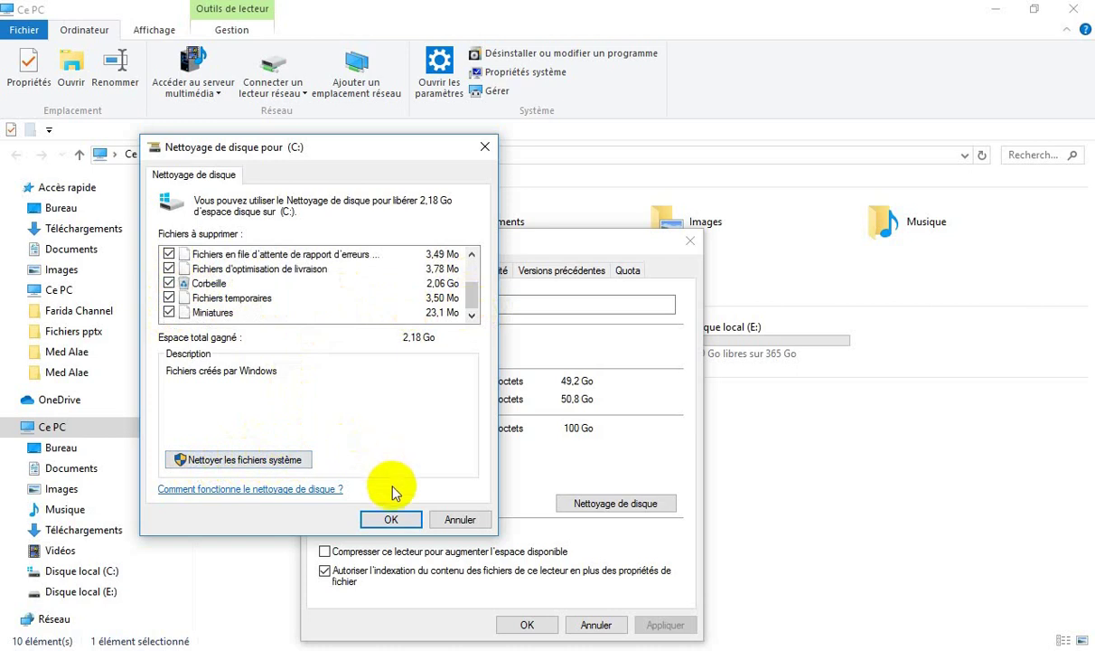
# Rescan drive C: including system files, close its properties, and mark installation log, Windows Defender, memory dump and error report files for deletion
pyautogui.click(252, 462)
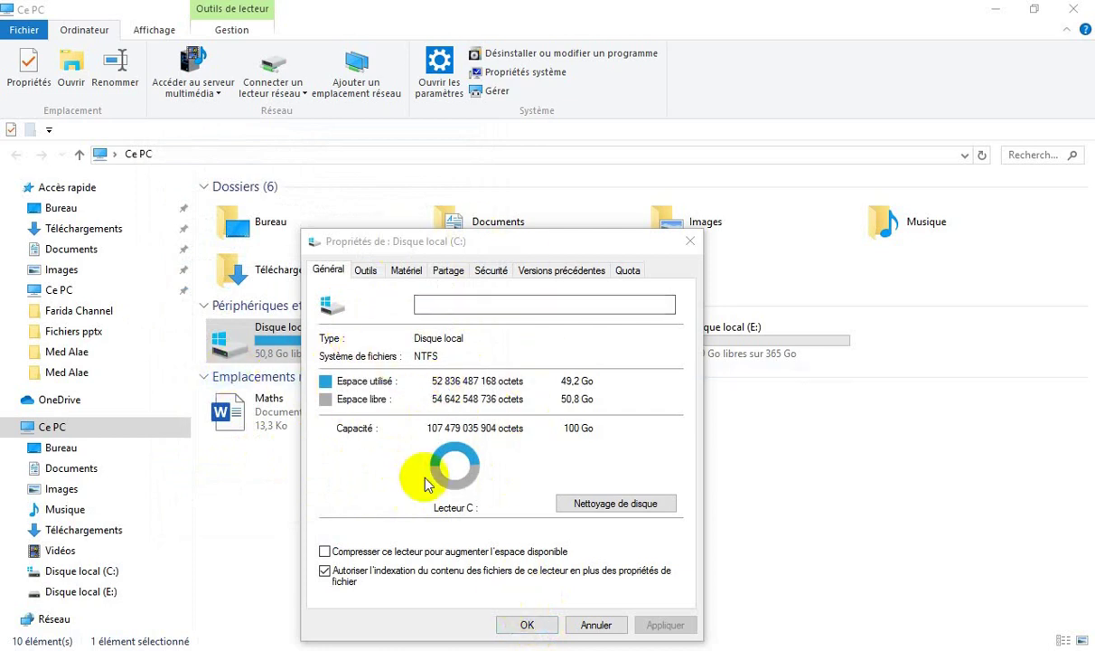
pyautogui.click(524, 625)
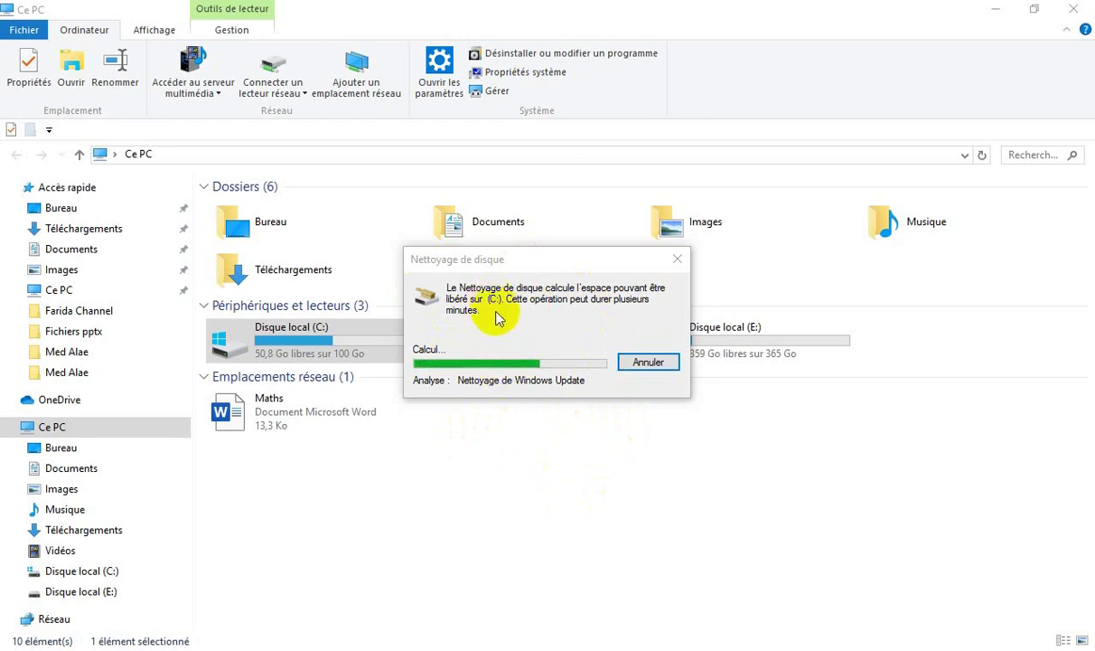
pyautogui.click(191, 276)
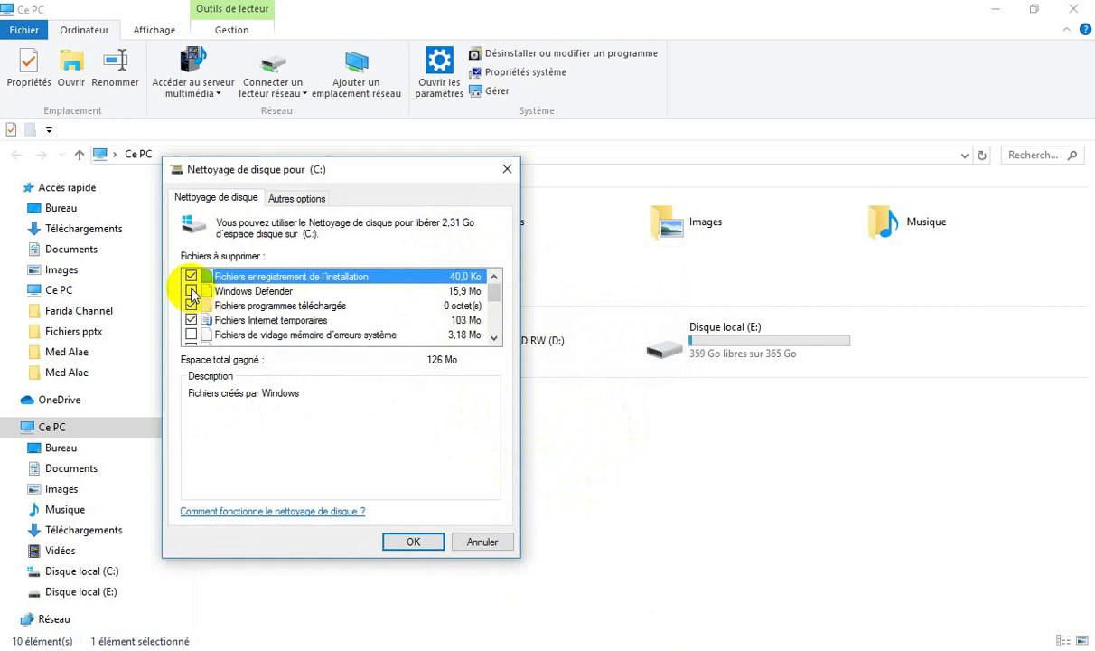
pyautogui.click(494, 337)
pyautogui.click(495, 337)
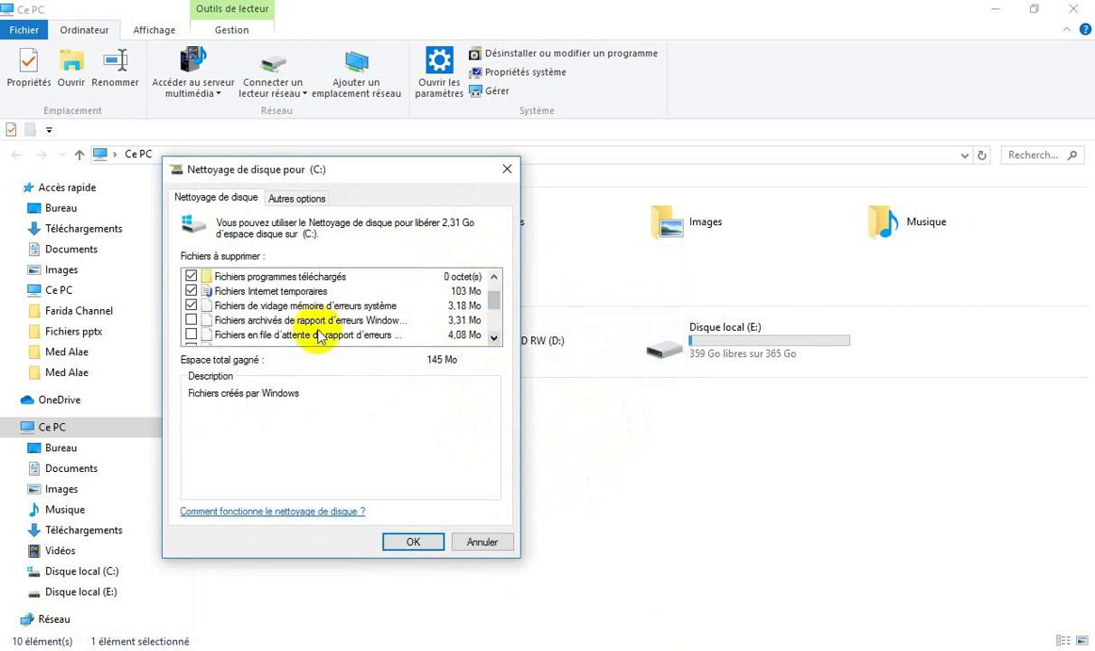
pyautogui.click(190, 306)
pyautogui.click(191, 321)
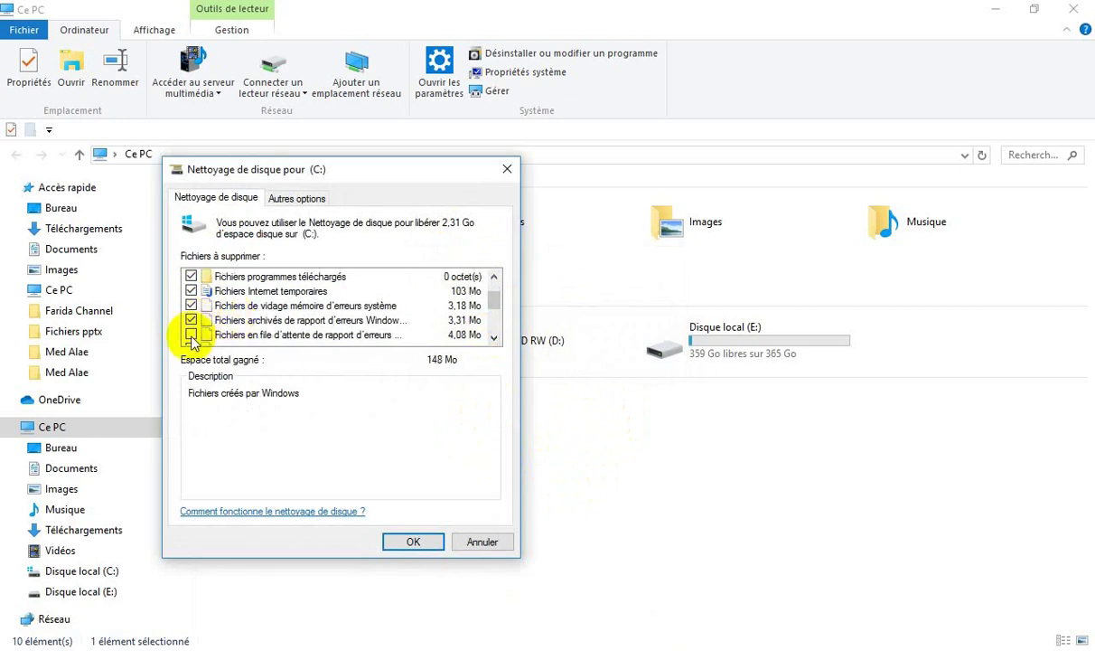
# Also mark Corbeille, Fichiers temporaires and Fichiers d'installation temporaires de Windows for deletion on drive C:
pyautogui.click(494, 337)
pyautogui.click(494, 338)
pyautogui.click(494, 337)
pyautogui.click(494, 338)
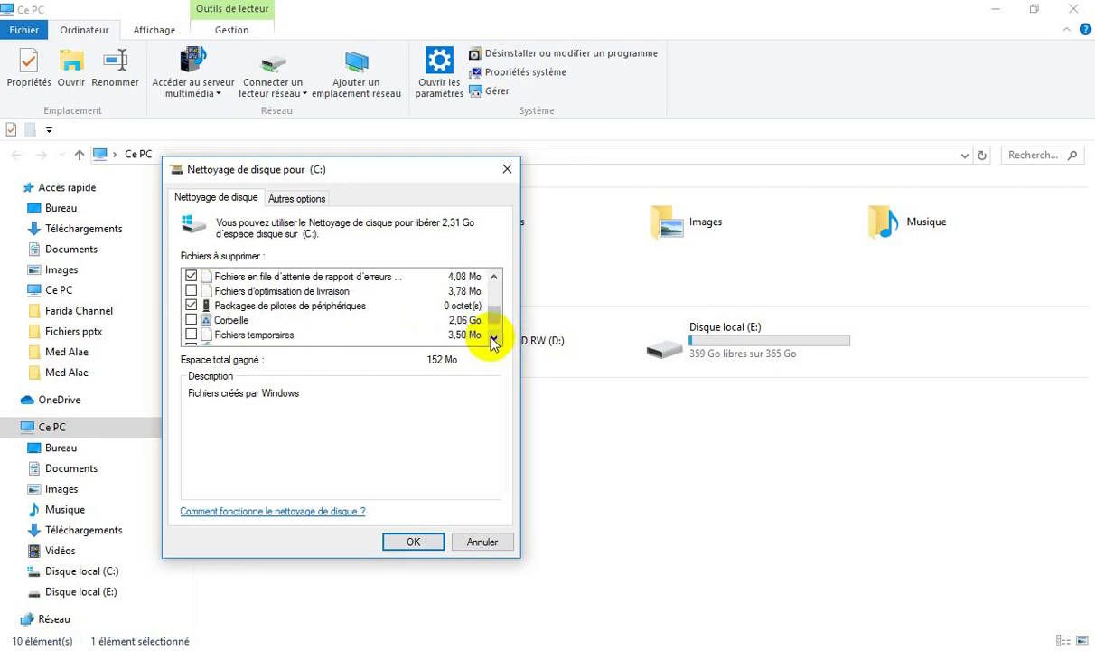
pyautogui.click(191, 321)
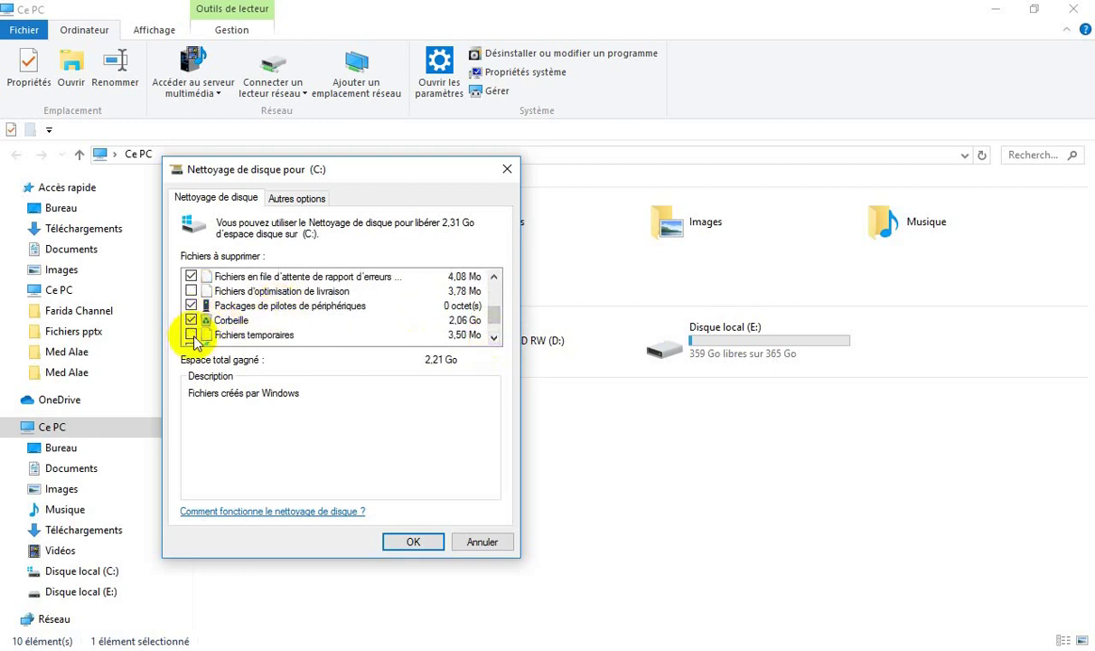
pyautogui.click(191, 336)
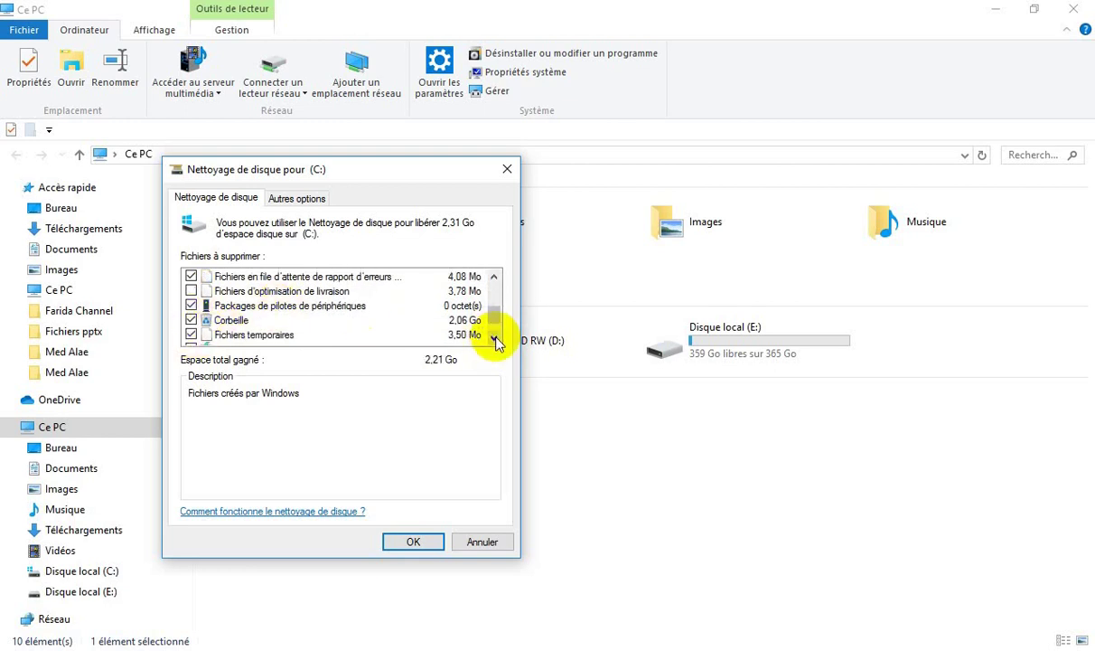
pyautogui.click(494, 338)
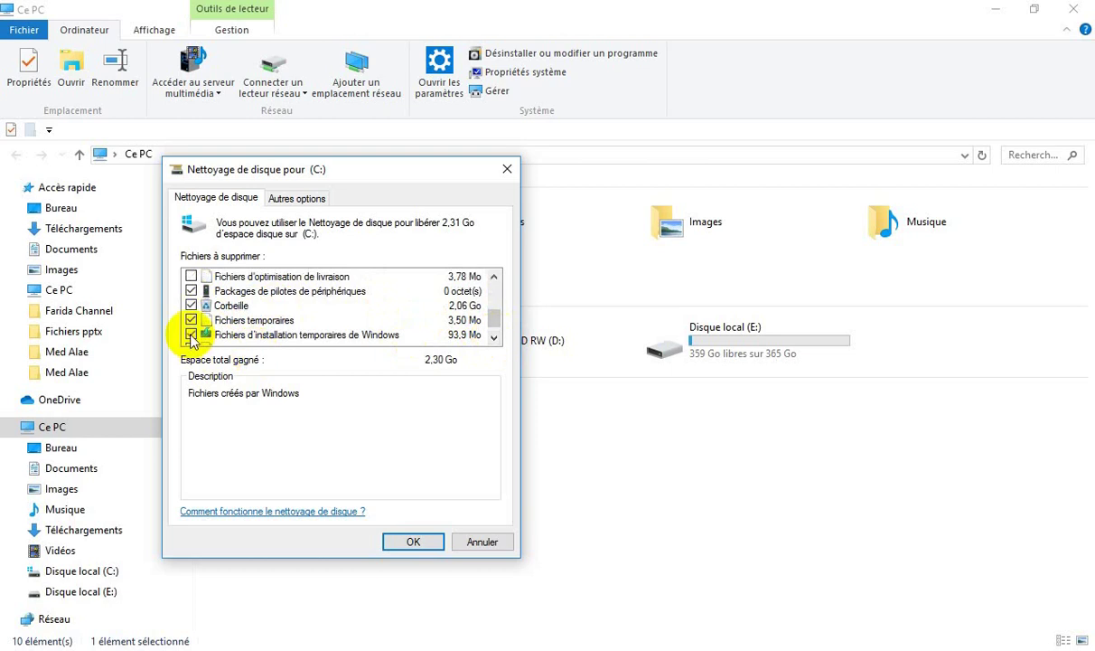
pyautogui.click(494, 338)
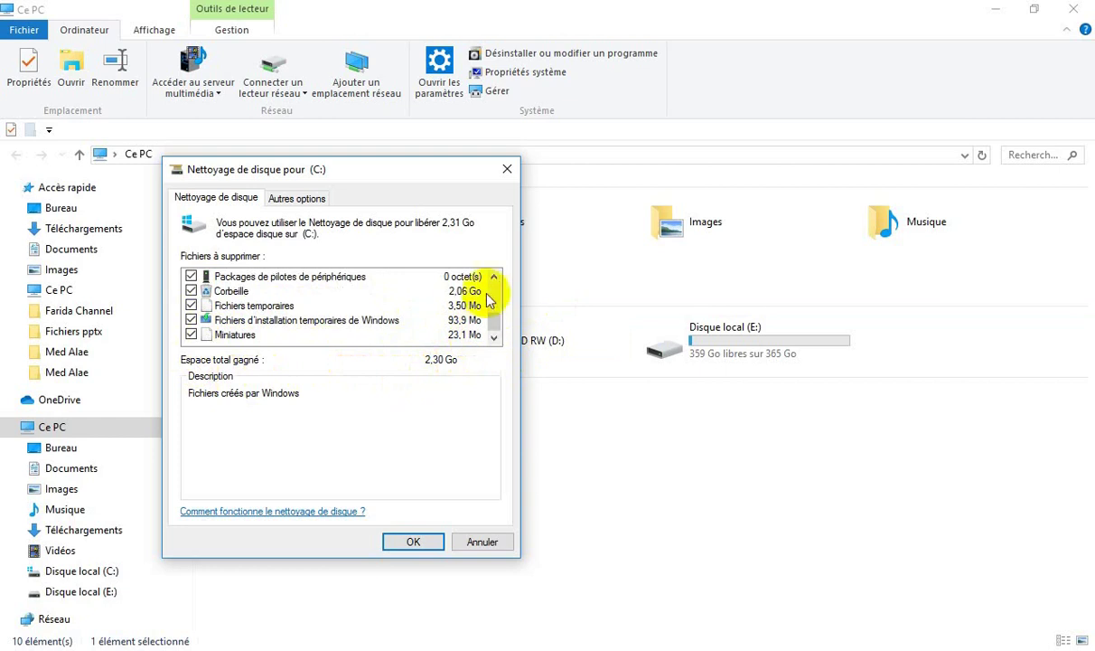
# Run the cleanup of the marked files on drive C: and confirm their permanent deletion
pyautogui.moveTo(495, 281); pyautogui.dragTo(495, 281)
pyautogui.scroll(-3, 489, 327)
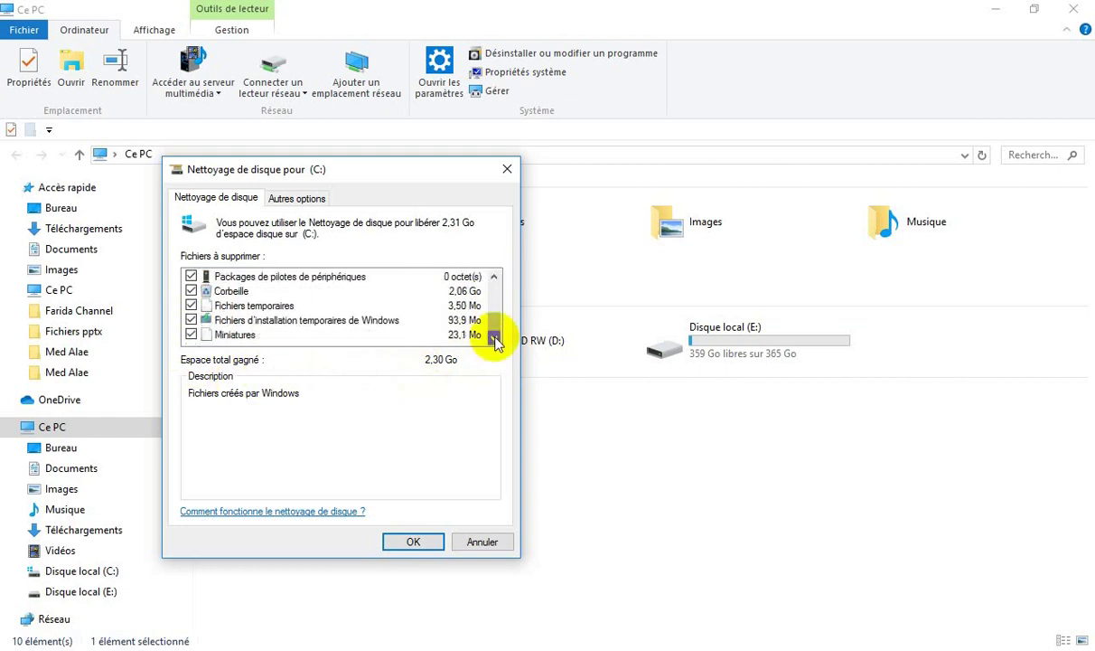
pyautogui.click(415, 541)
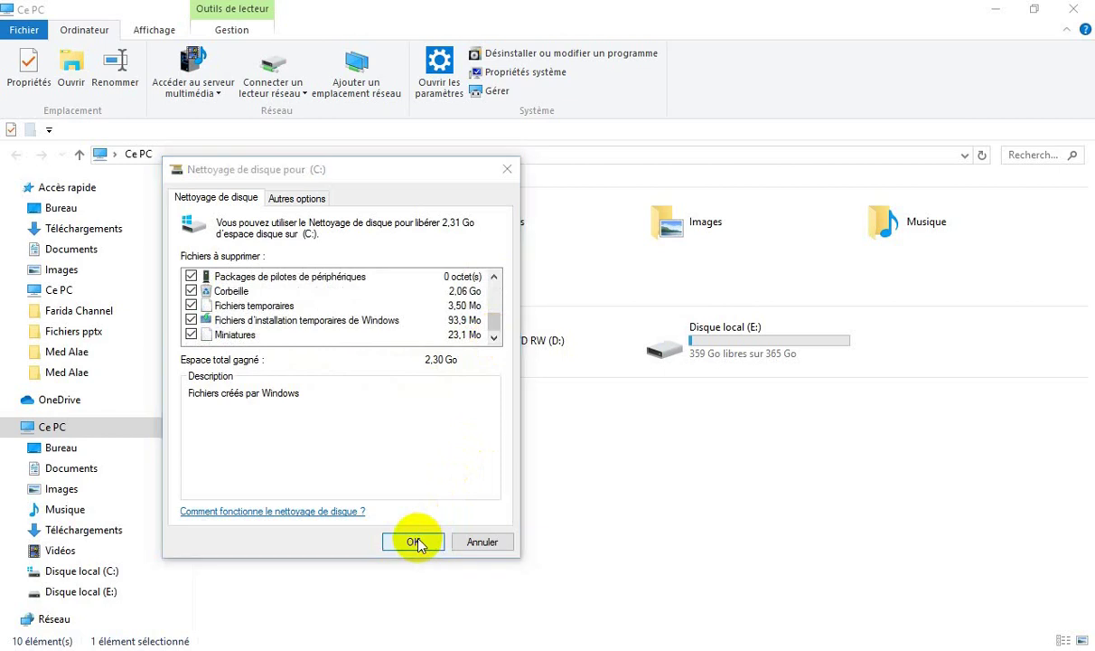
pyautogui.click(554, 345)
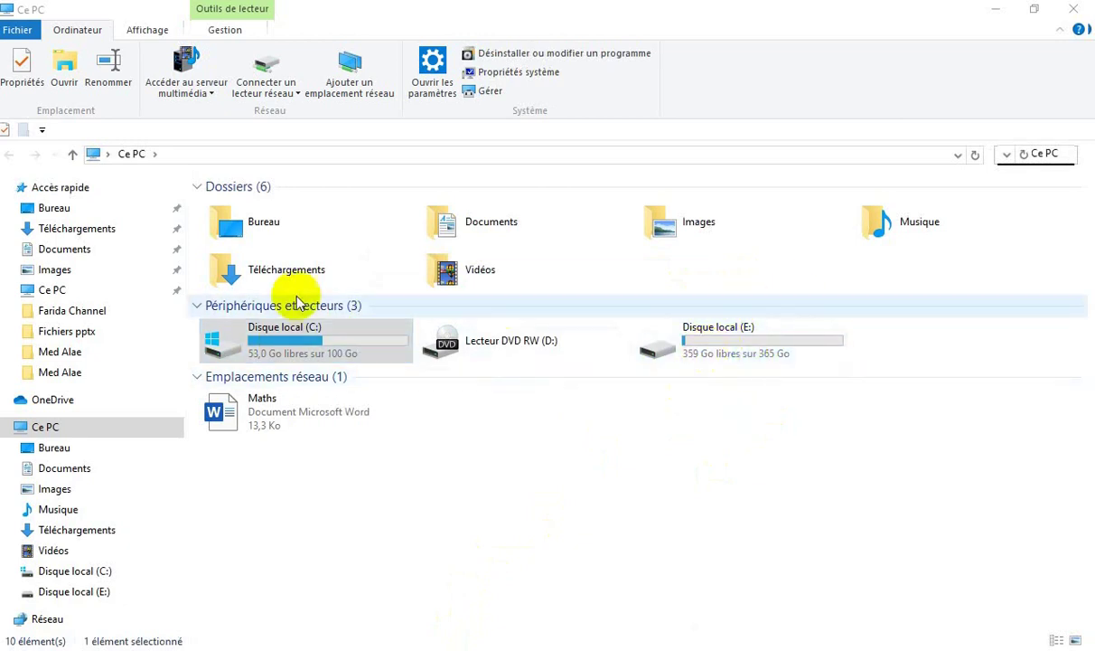
# Open the properties of Disque local (E:) and start Disk Cleanup for it
pyautogui.doubleClick(710, 337)
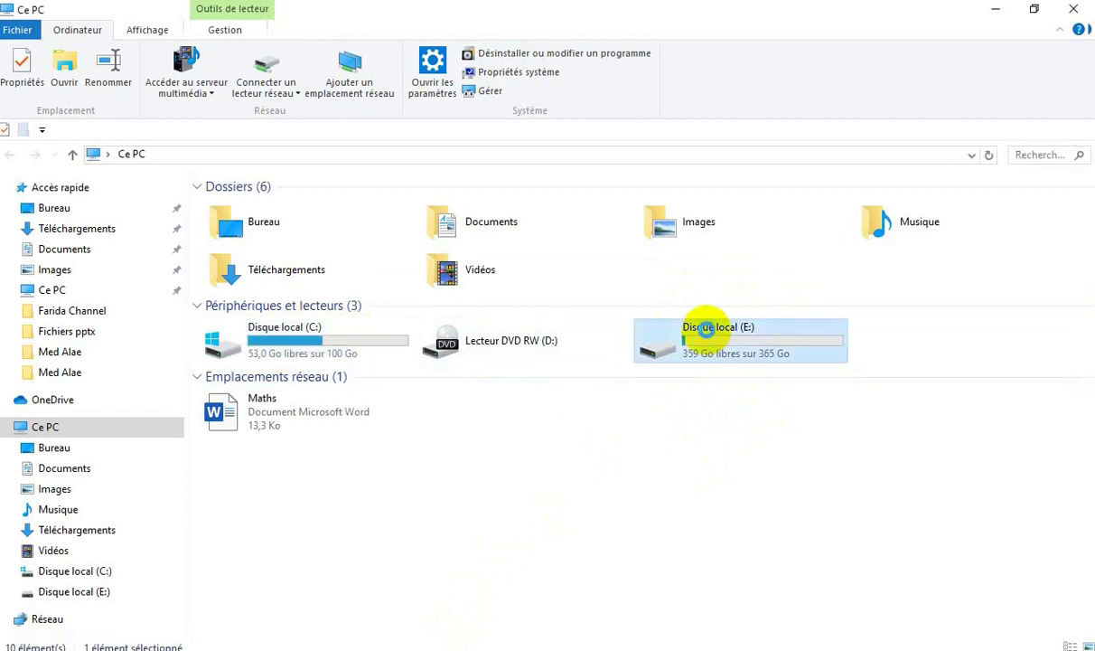
pyautogui.rightClick(705, 331)
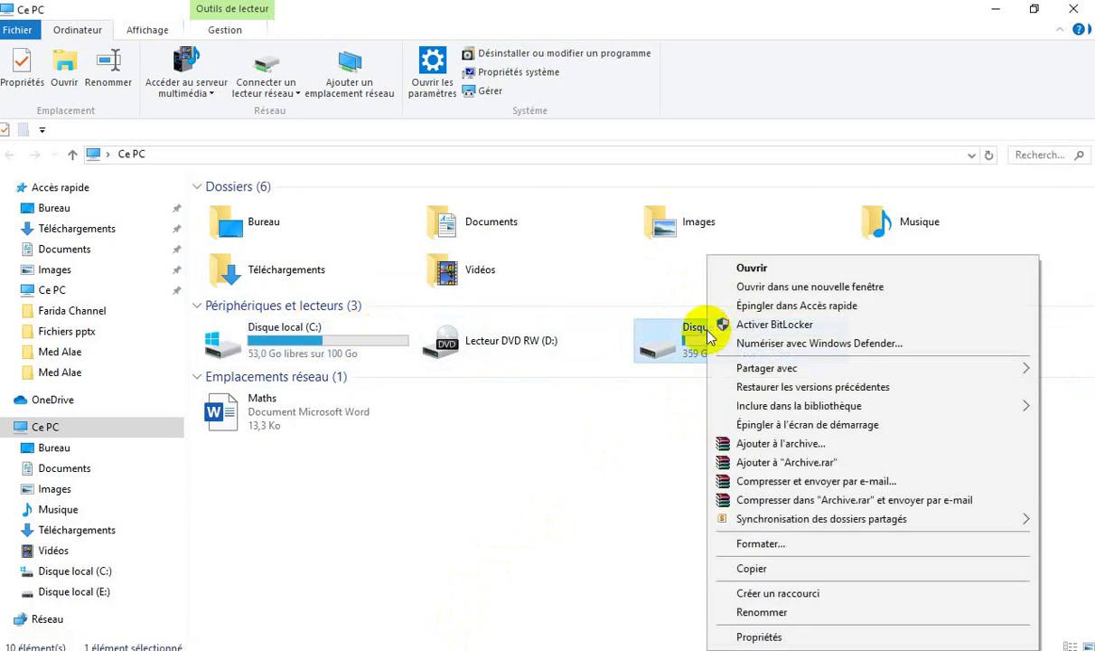
pyautogui.click(755, 637)
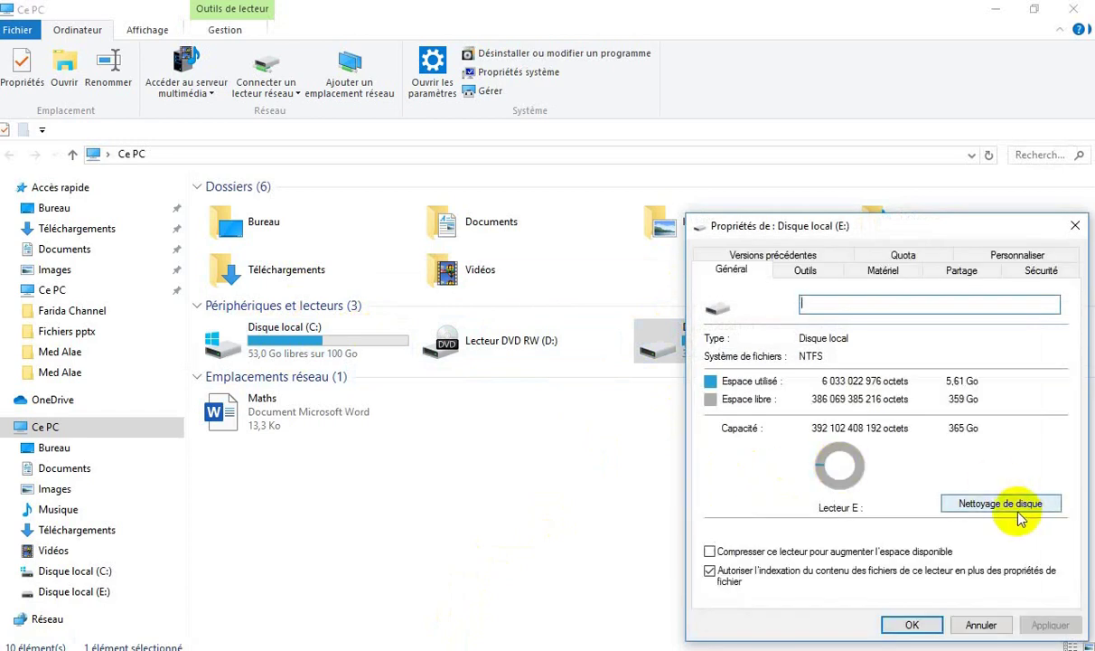
pyautogui.click(991, 508)
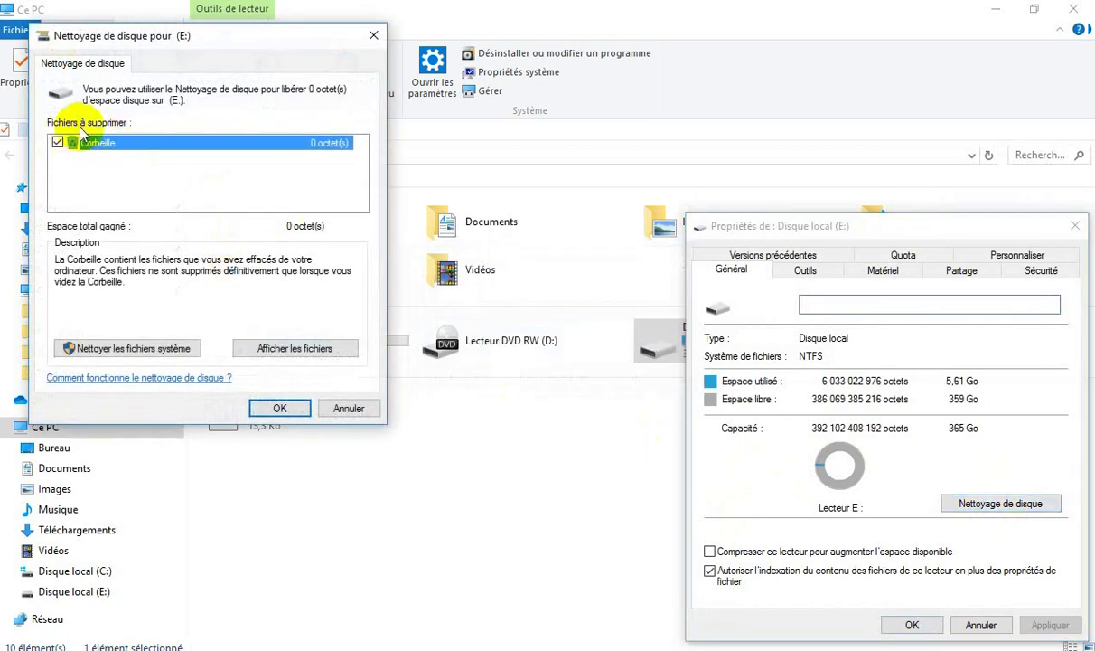
# Rescan drive E: including system files, permanently delete its Corbeille contents, and close the drive's properties
pyautogui.click(151, 351)
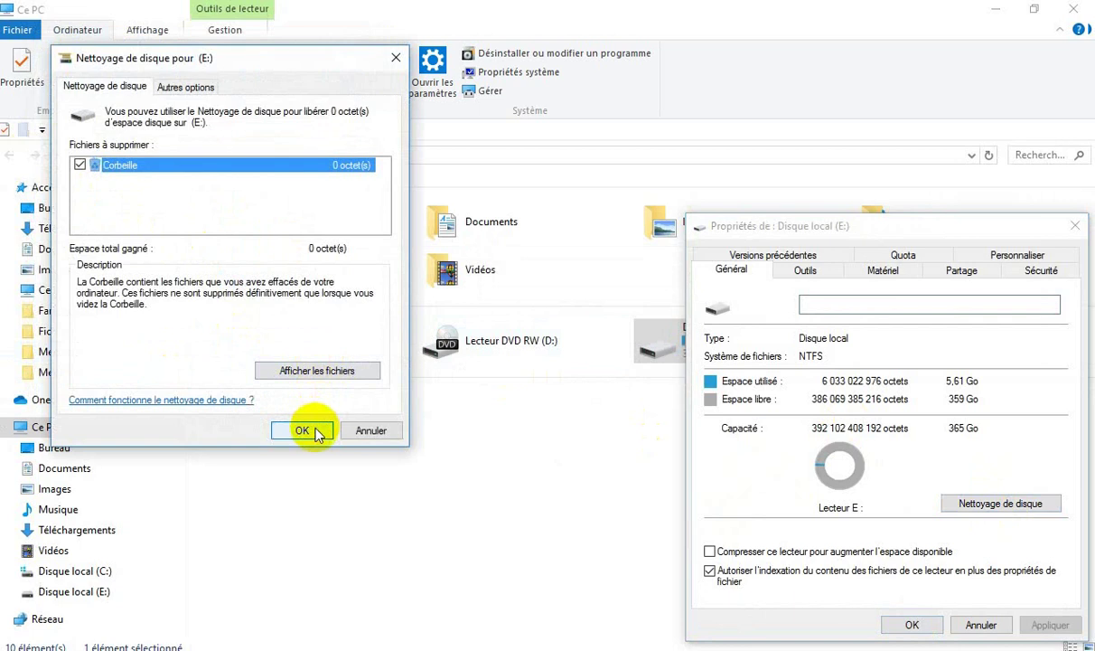
pyautogui.click(317, 428)
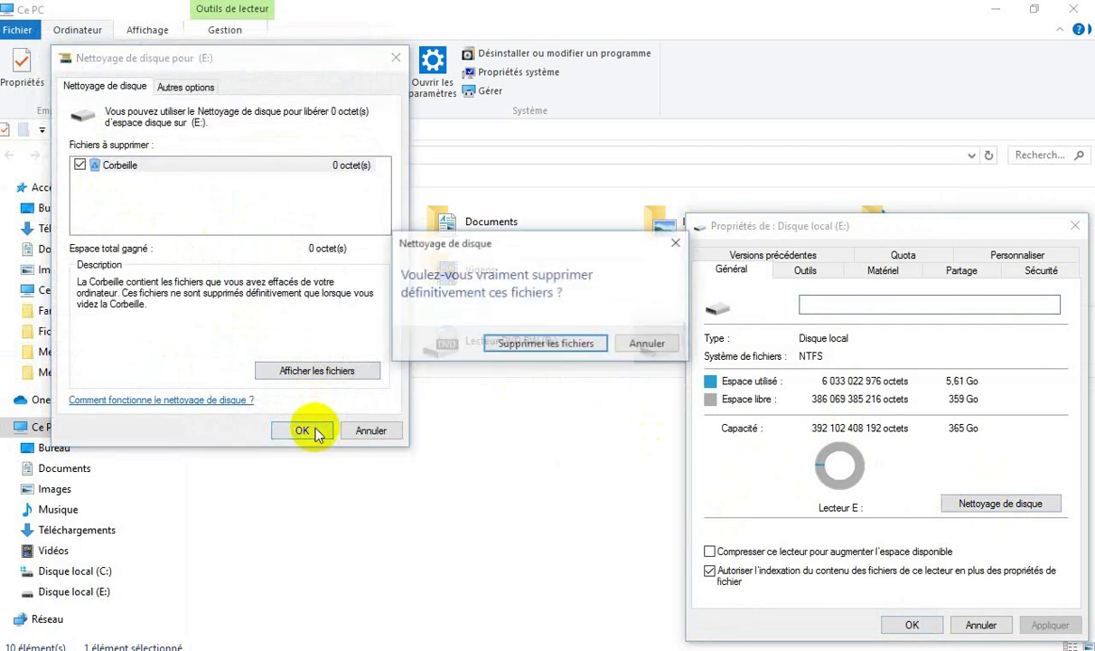
pyautogui.click(527, 347)
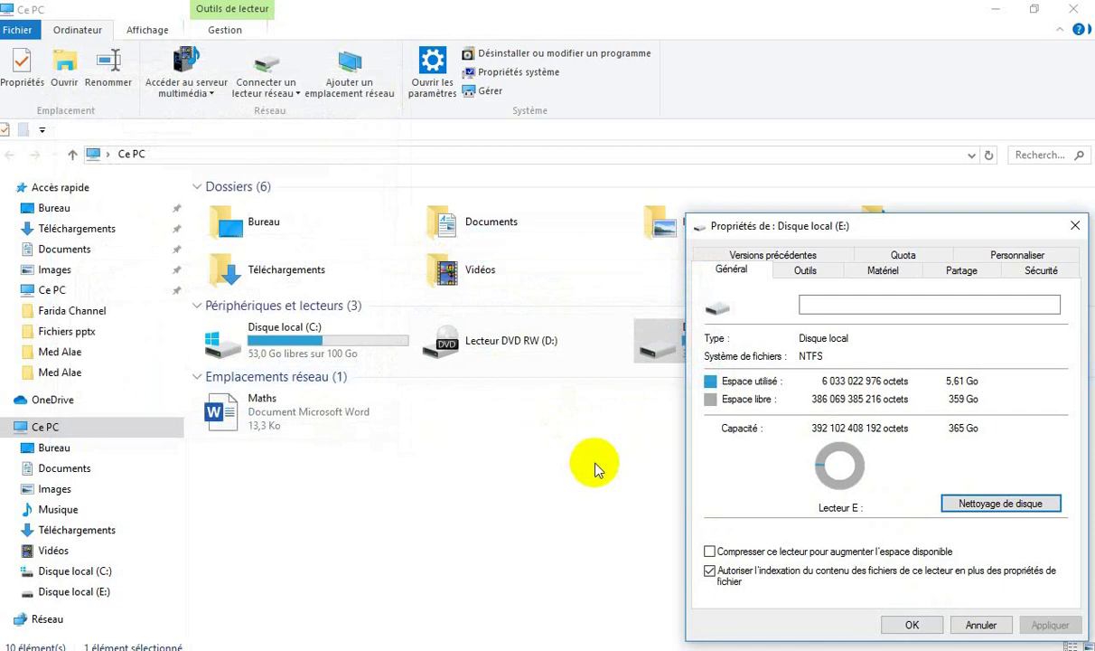
pyautogui.click(913, 624)
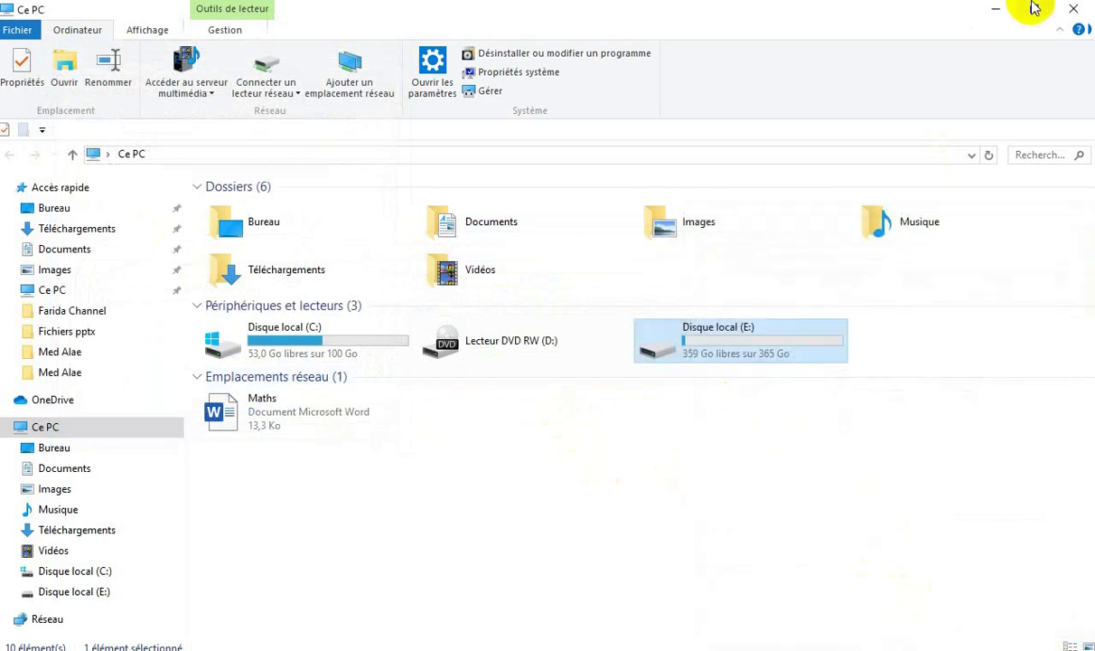
# Close the Ce PC window, search Windows for %temp%, and open the temporary files folder
pyautogui.click(1075, 10)
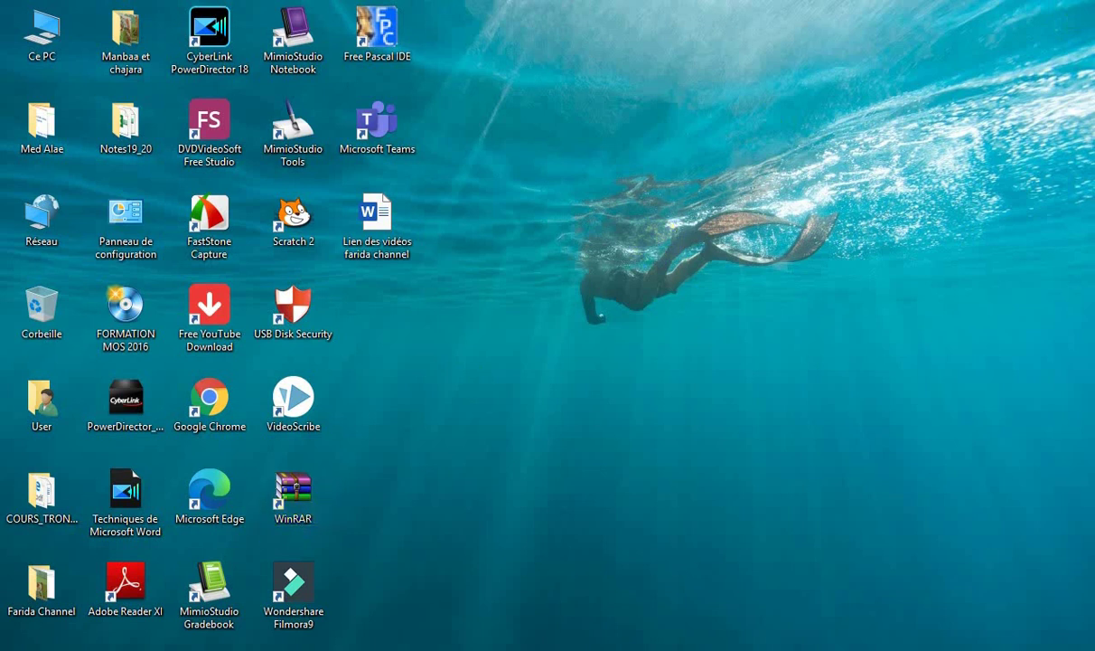
pyautogui.press('super')
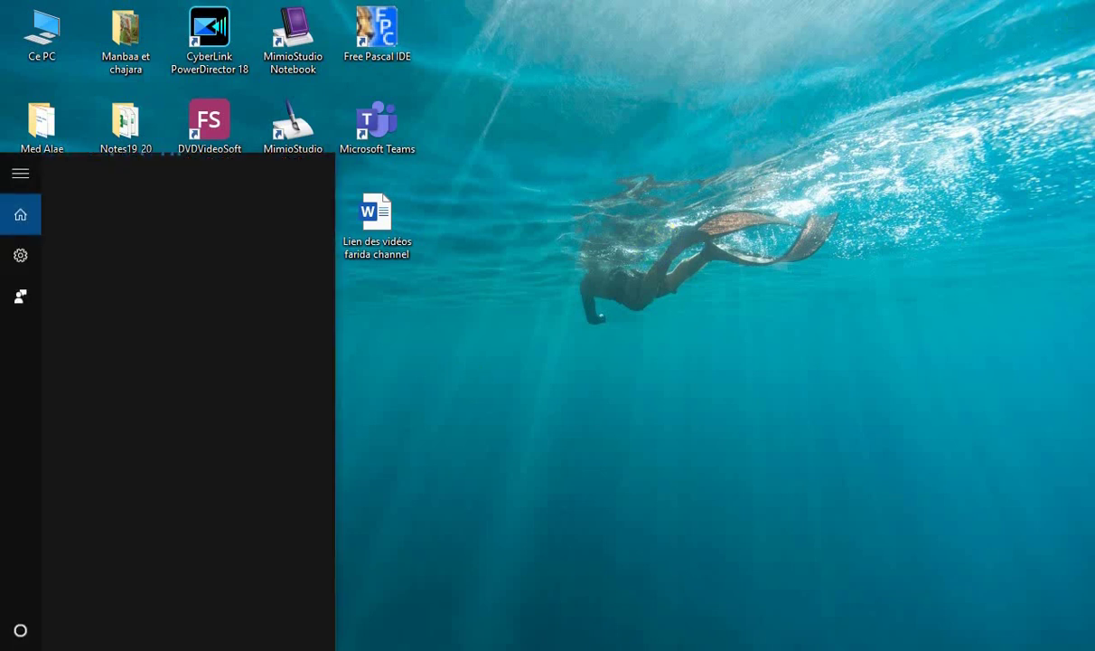
pyautogui.click(249, 630)
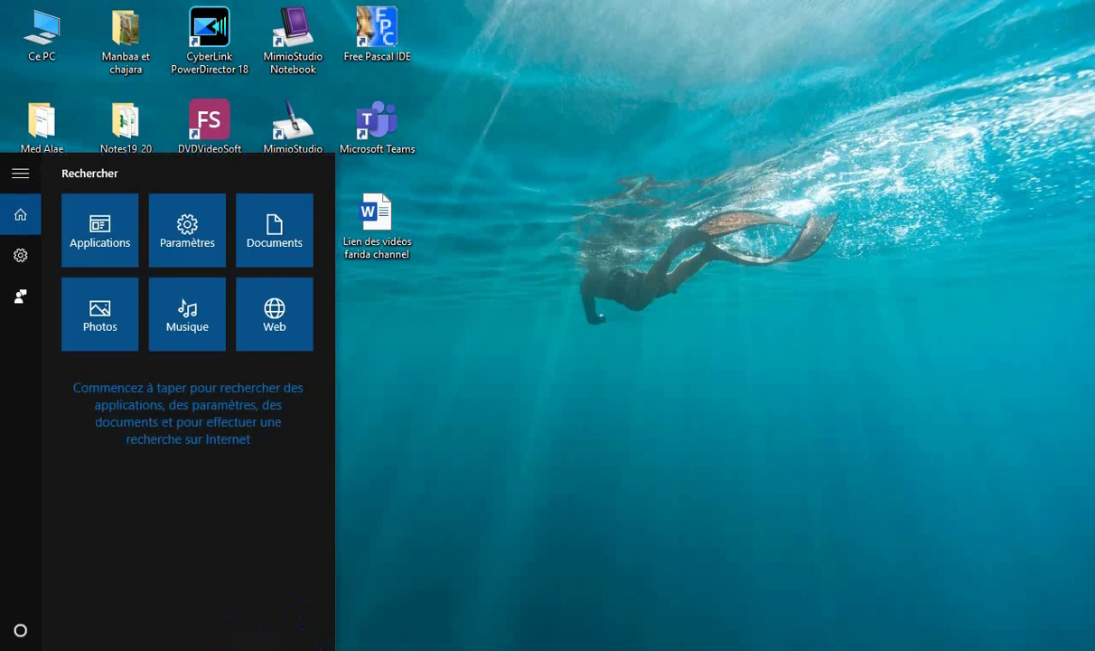
pyautogui.write('%')
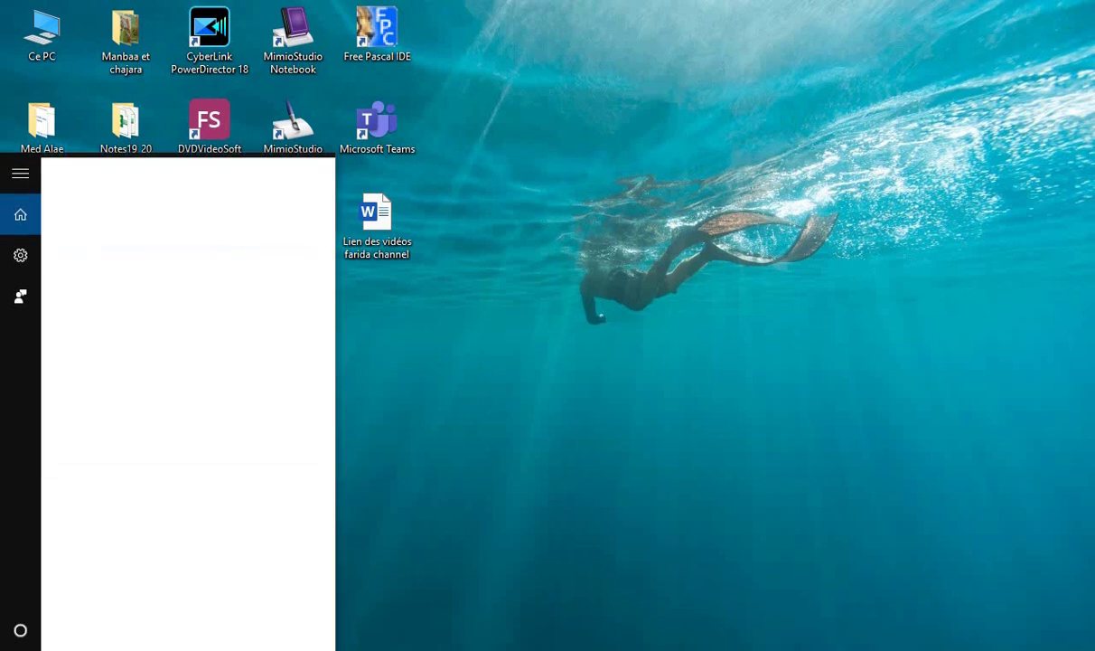
pyautogui.write('te')
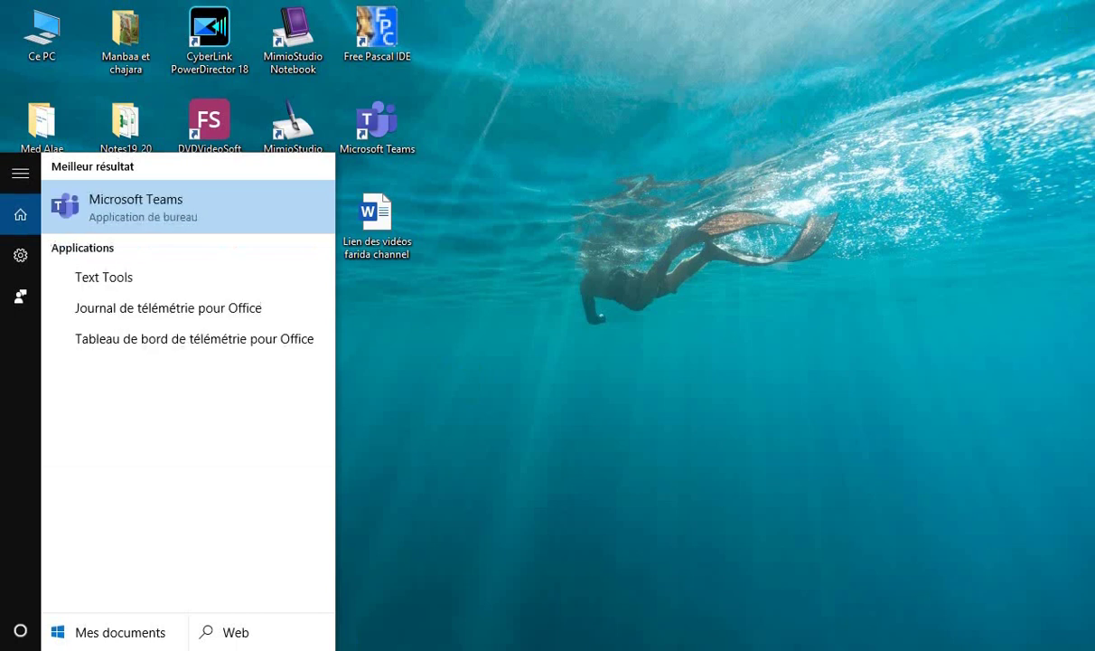
pyautogui.write('m')
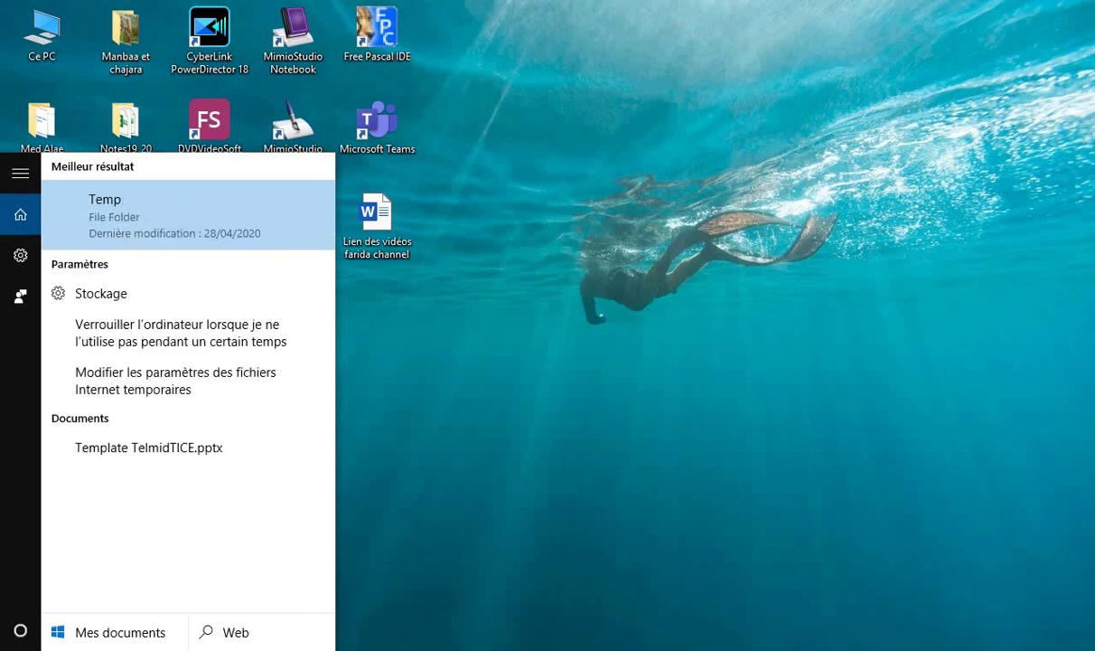
pyautogui.write('p%')
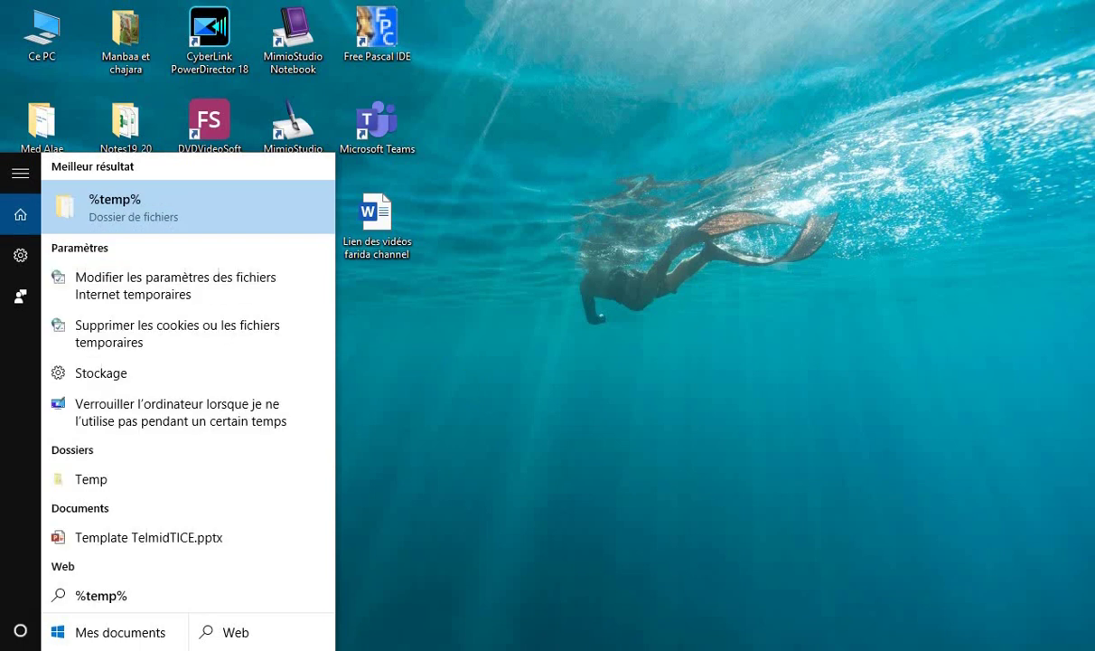
pyautogui.press('Return')
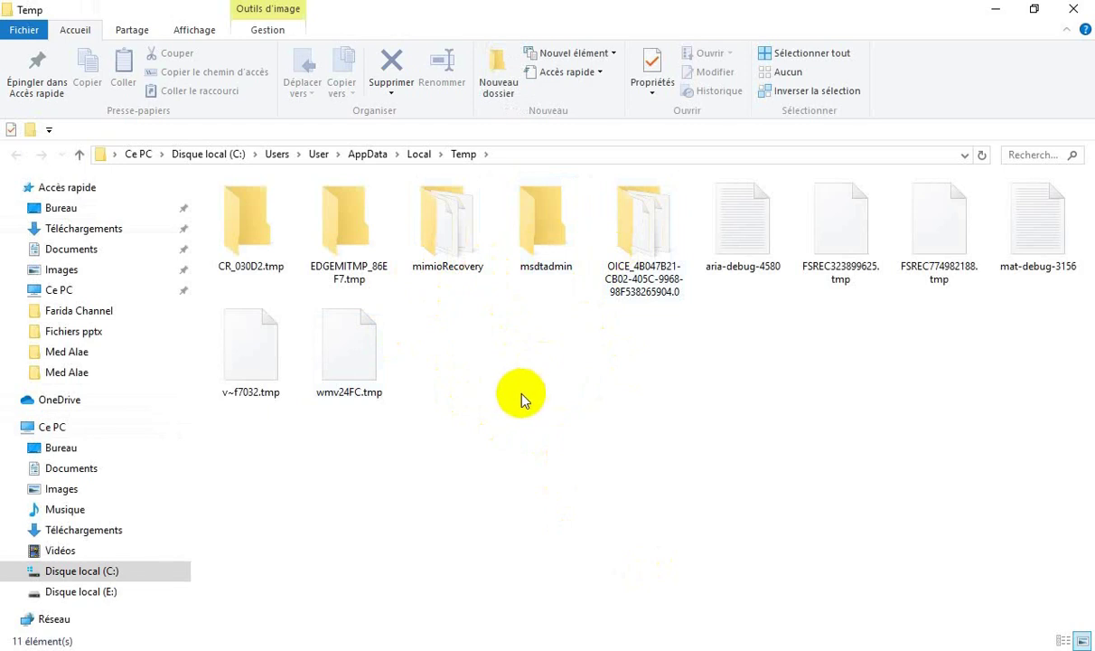
# Move all items in the Temp folder to the Corbeille, continuing with administrator rights for the CR_030D2.tmp folder
pyautogui.hotkey('ctrl', 'a')
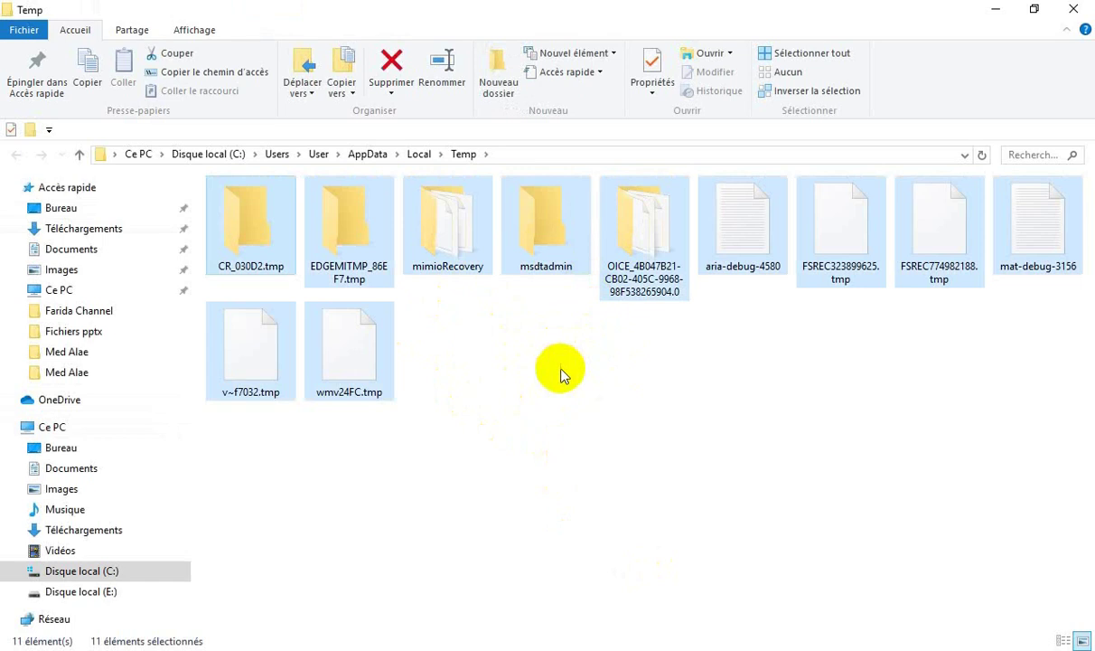
pyautogui.press('Delete')
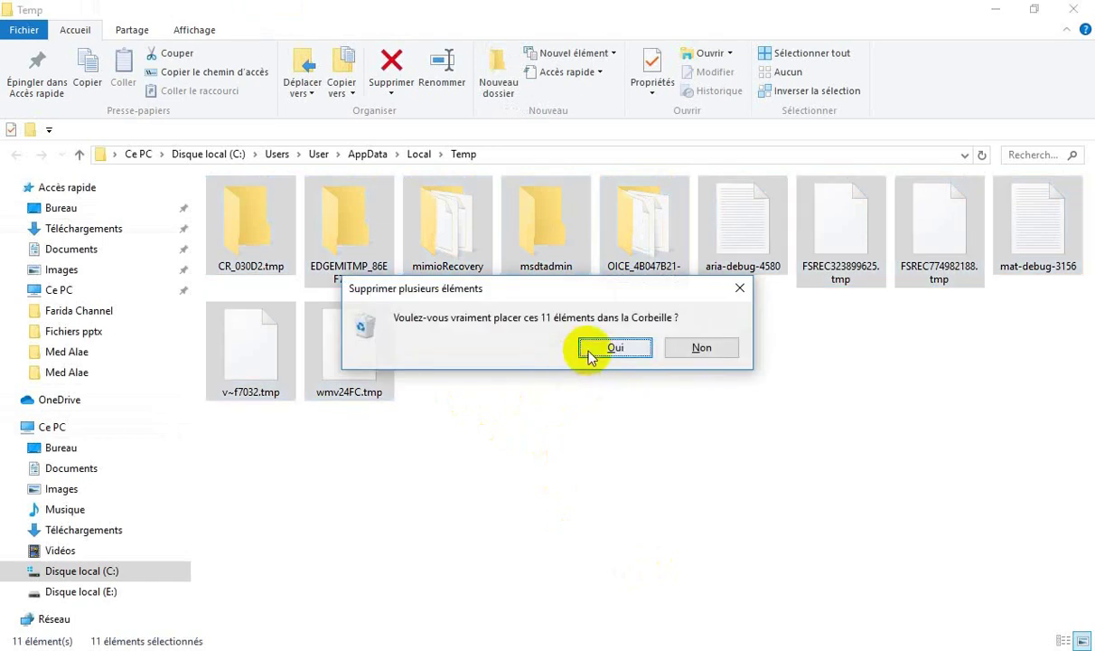
pyautogui.click(588, 352)
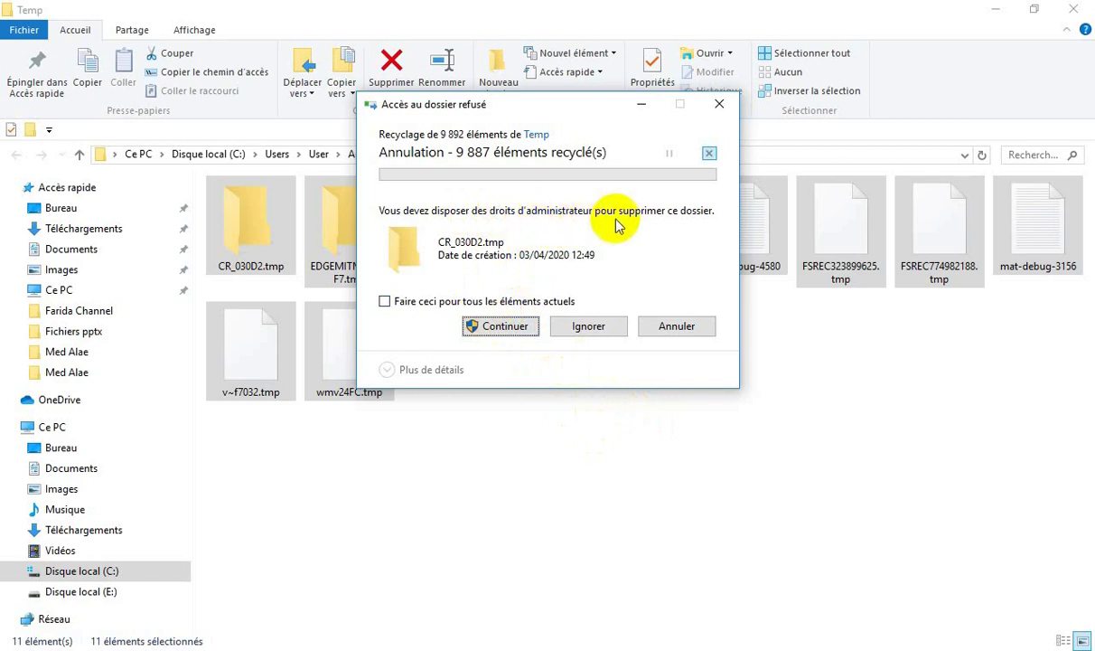
pyautogui.click(500, 327)
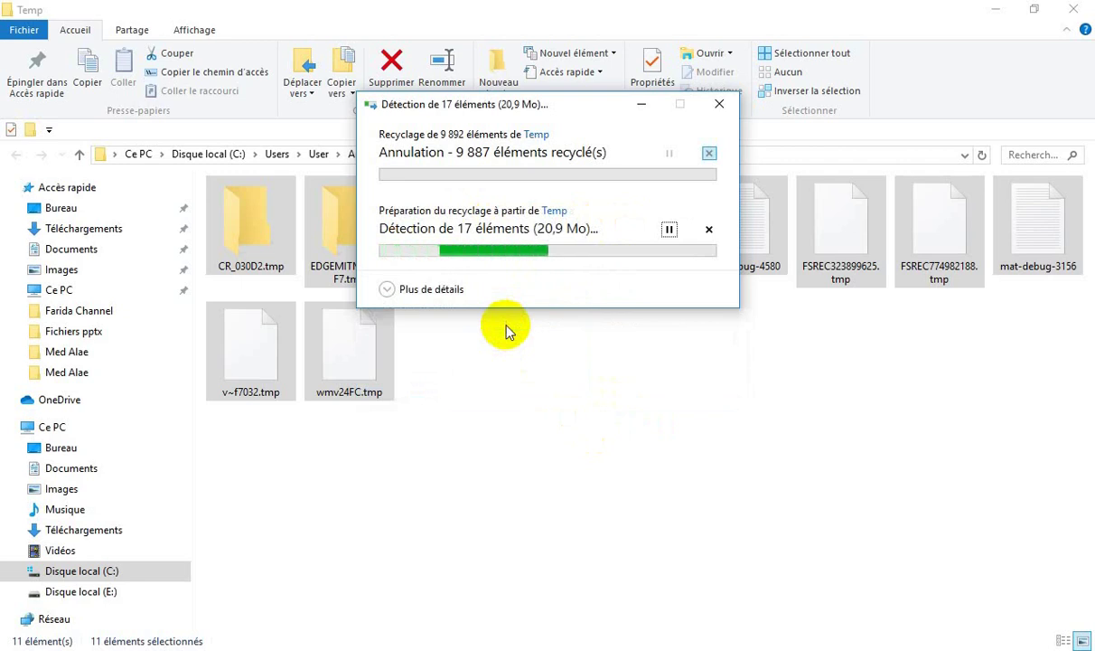